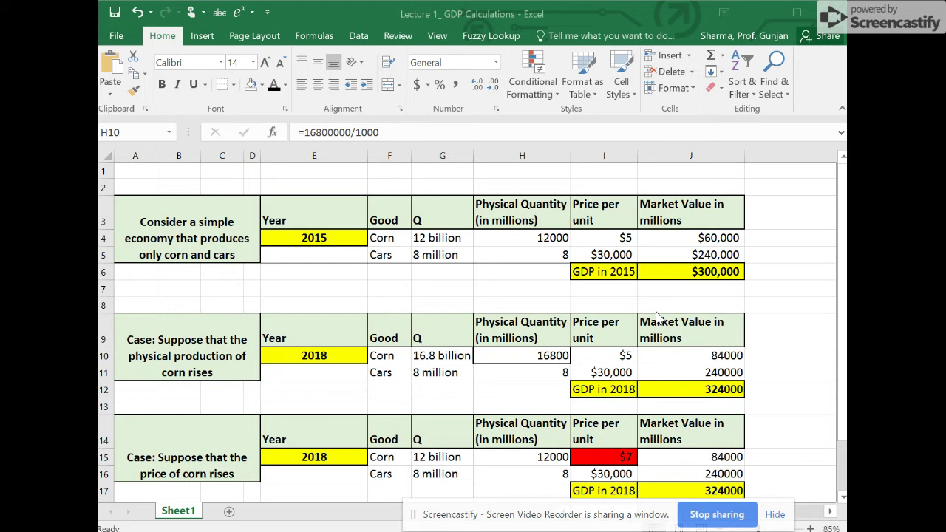
# Examine the 2015 table's corn and car quantities, corn price, corn market value formula and GDP total formula
pyautogui.click(699, 276)
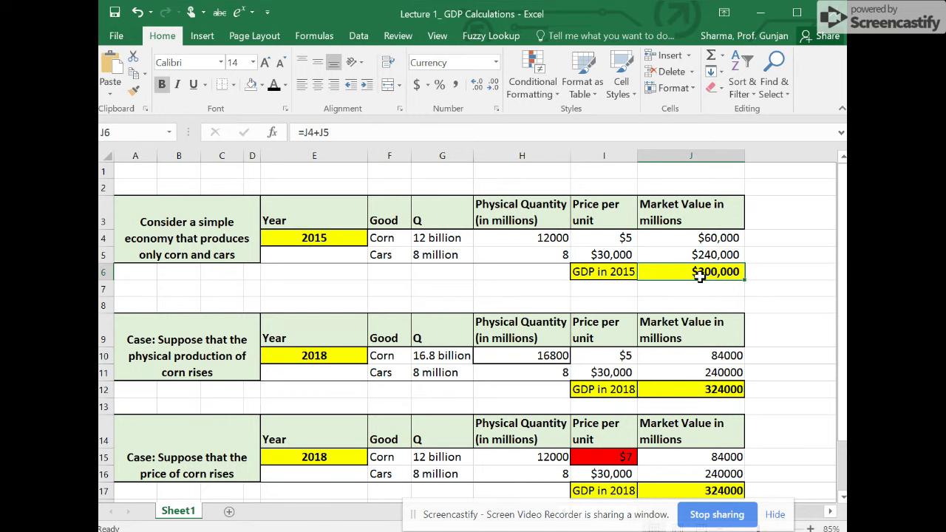
pyautogui.keyDown('ctrl'); pyautogui.scroll(1, 584, 254); pyautogui.keyUp('ctrl')
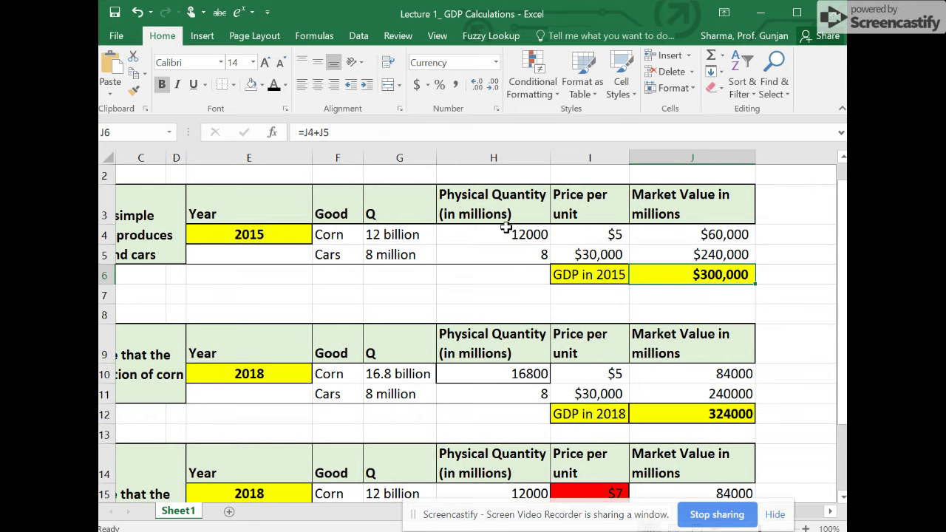
pyautogui.click(506, 231)
pyautogui.click(506, 254)
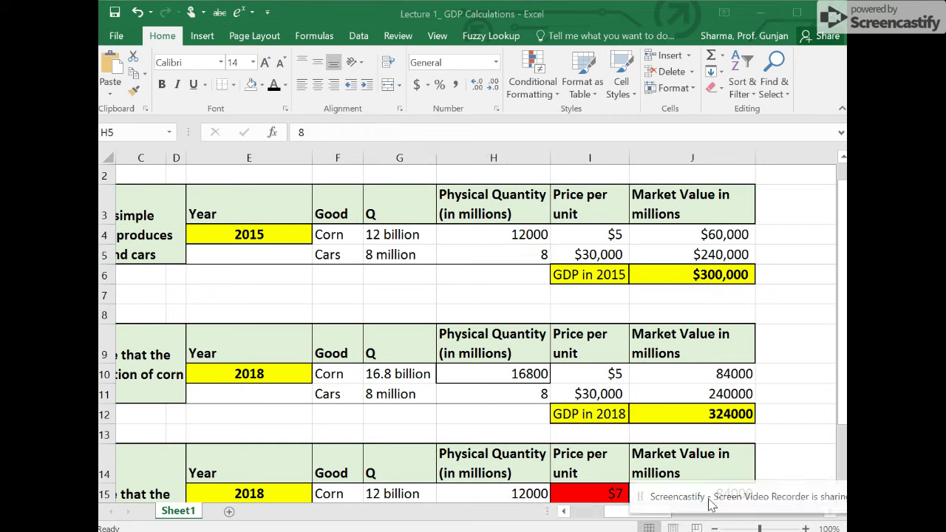
pyautogui.click(564, 512)
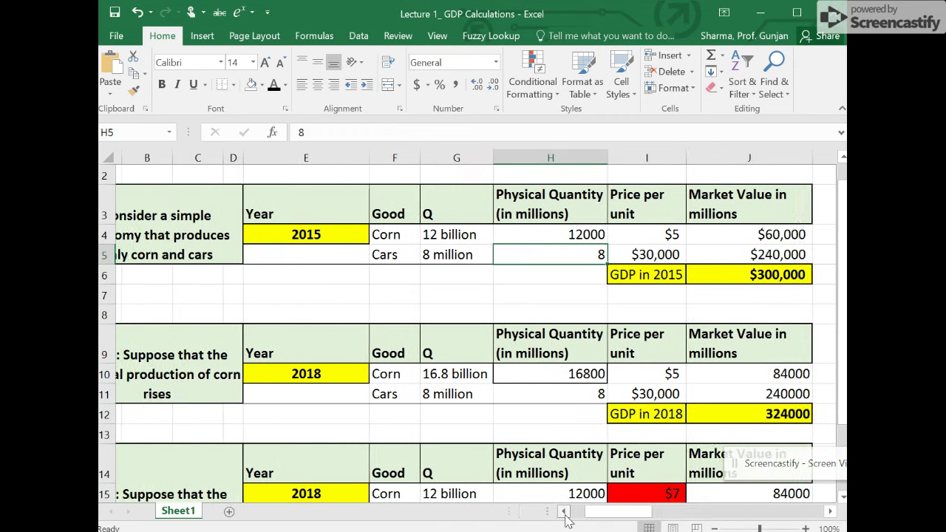
pyautogui.click(564, 513)
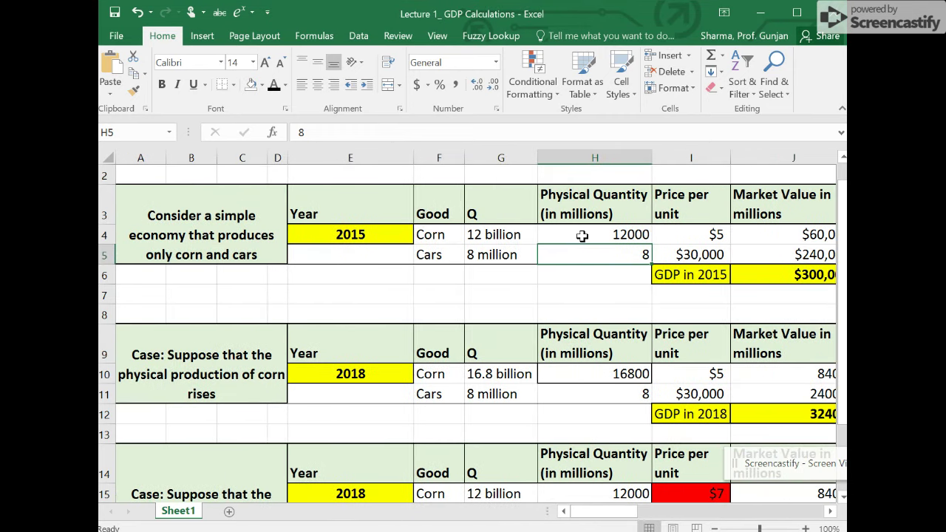
pyautogui.click(607, 232)
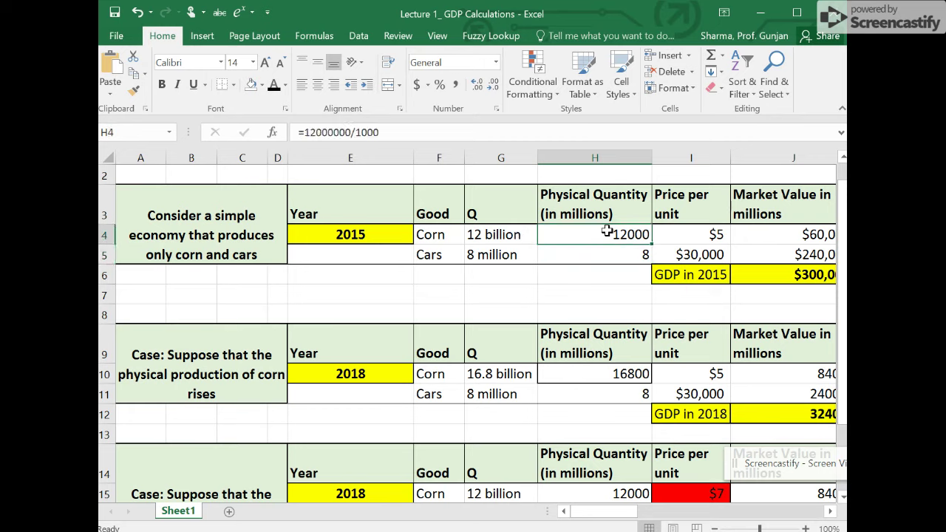
pyautogui.click(697, 234)
pyautogui.click(772, 233)
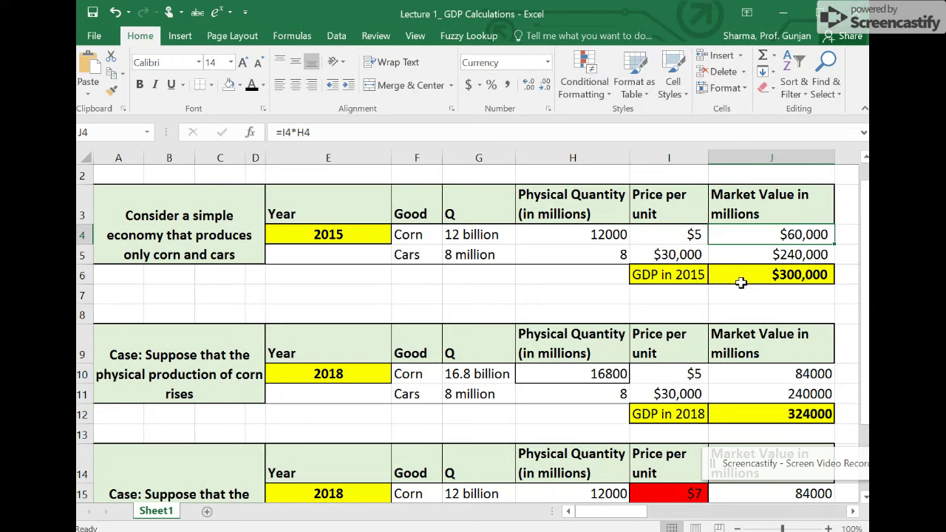
pyautogui.click(345, 234)
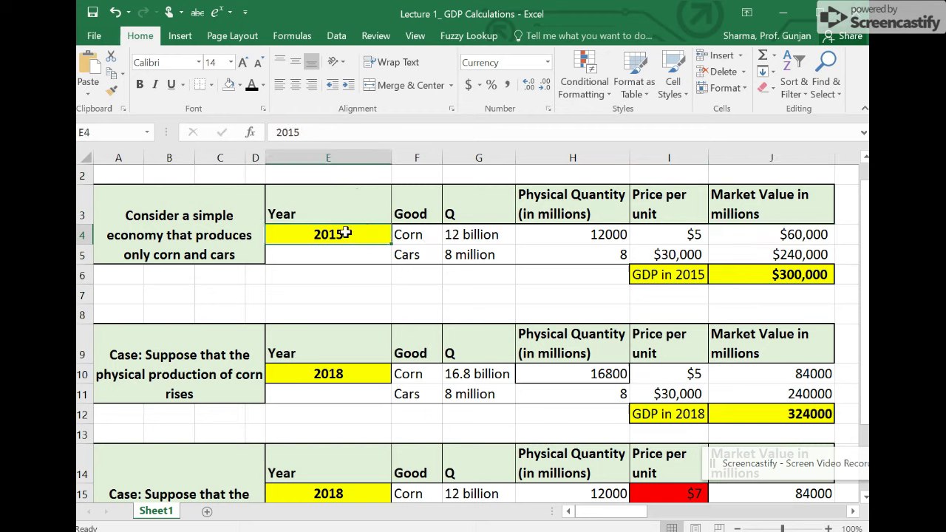
pyautogui.click(489, 236)
pyautogui.click(494, 256)
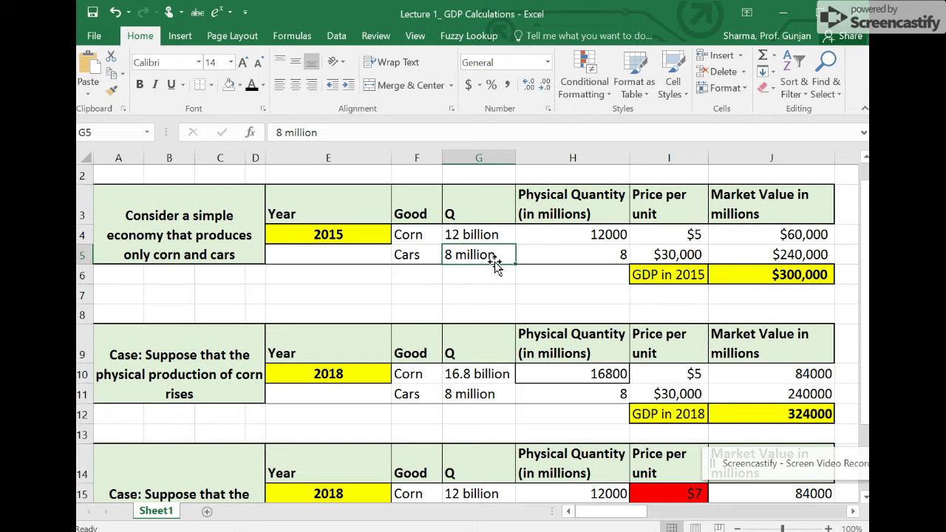
# Examine the 2018 rising-production case: its corn and car quantities, prices, market value formulas and the GDP sum in J12
pyautogui.click(346, 373)
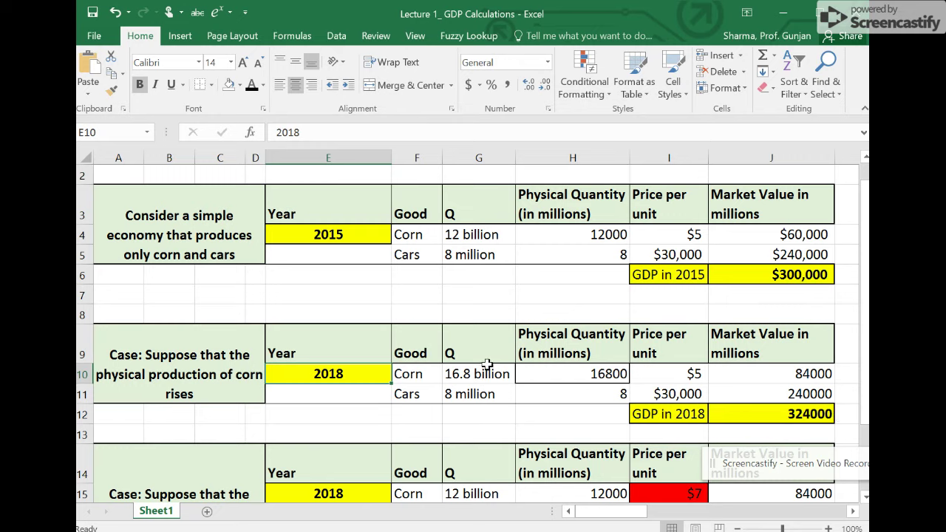
pyautogui.click(466, 393)
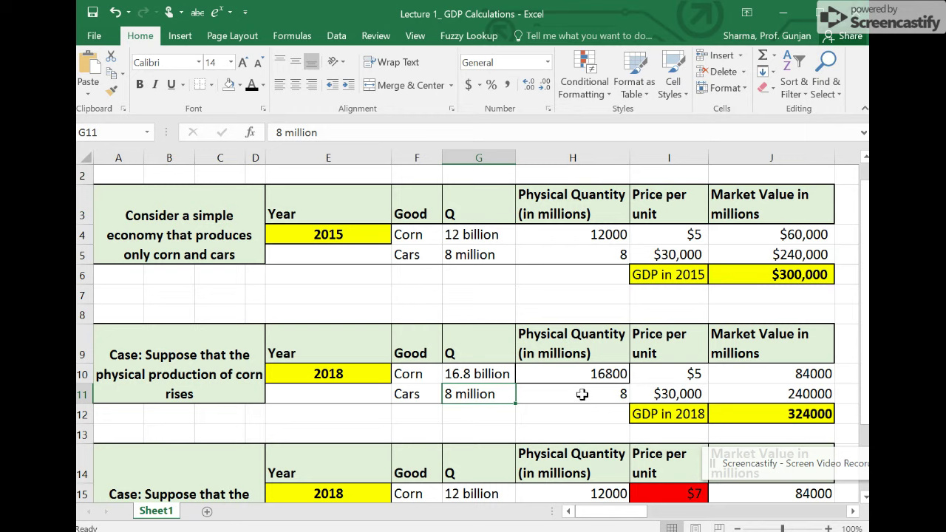
pyautogui.click(582, 395)
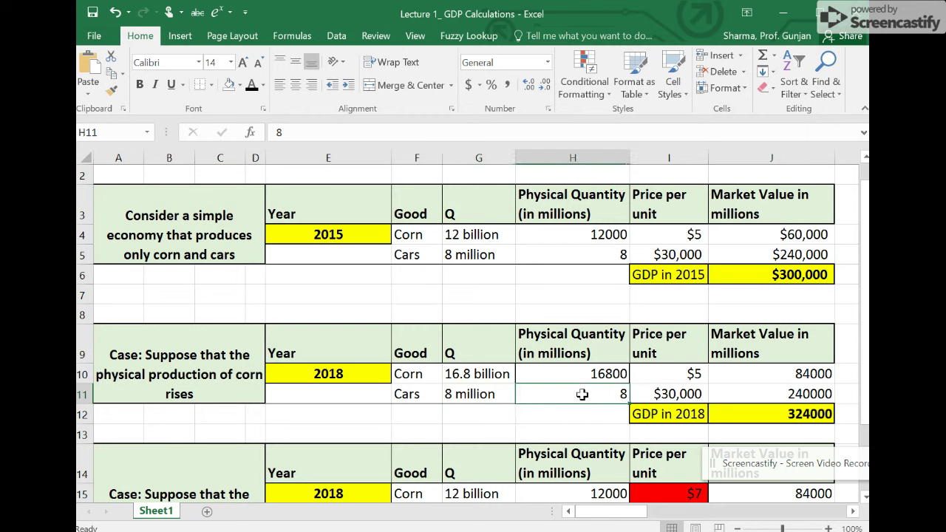
pyautogui.click(661, 397)
pyautogui.click(795, 401)
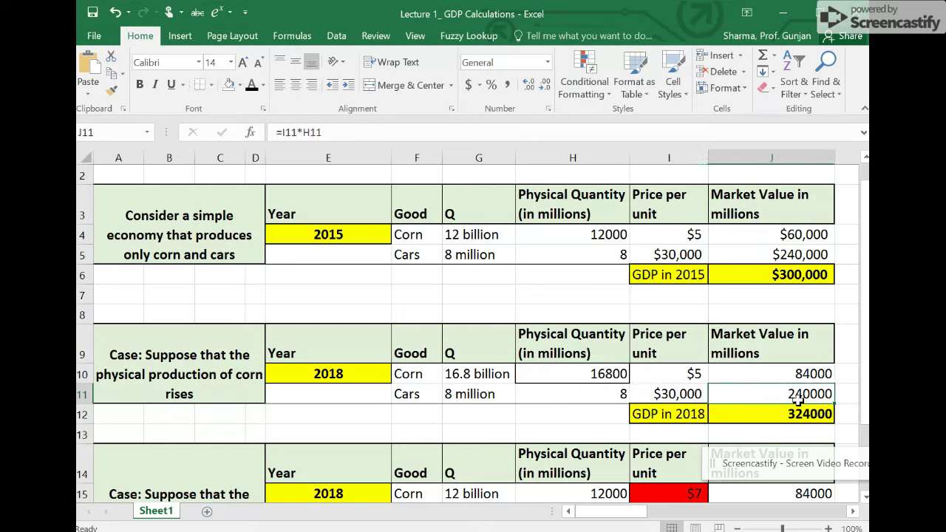
pyautogui.click(497, 372)
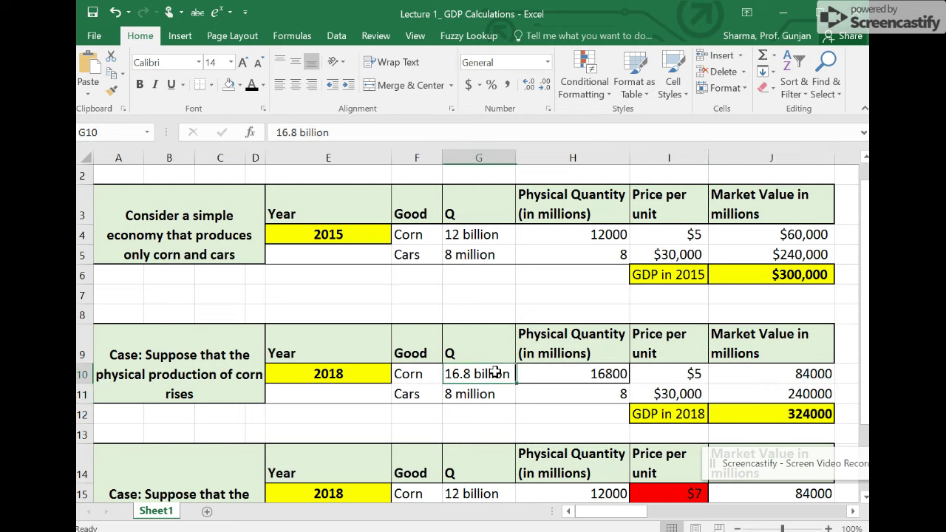
pyautogui.click(692, 374)
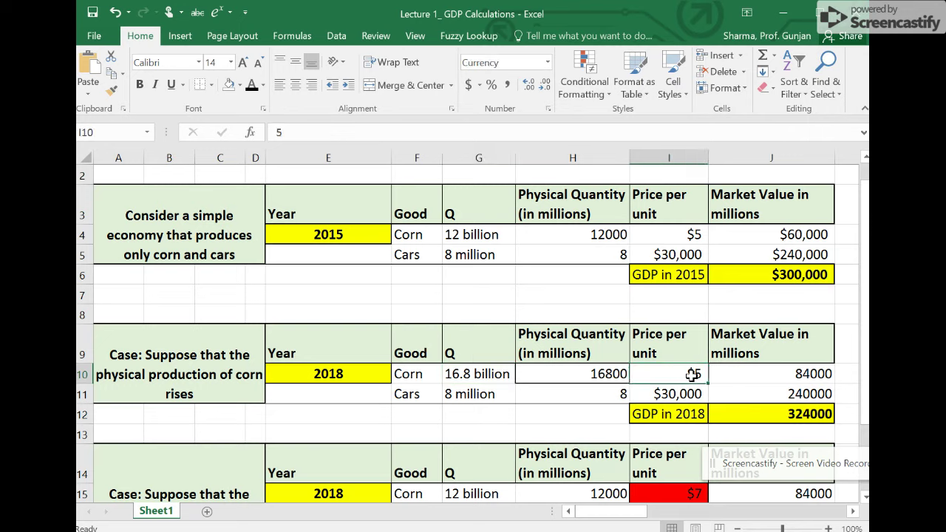
pyautogui.click(790, 375)
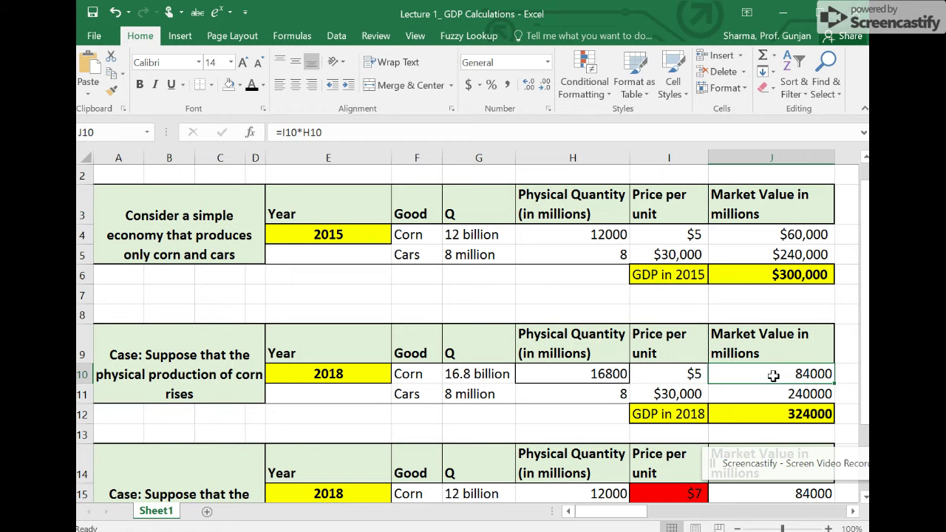
pyautogui.click(789, 415)
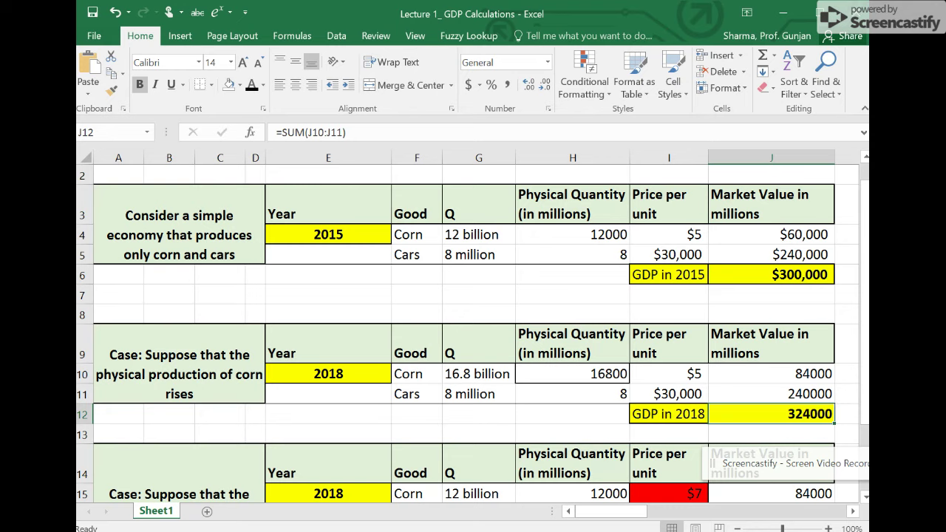
# Widen the workbook window and narrow column K to bring the GDP growth rate box close to the tables
pyautogui.moveTo(868, 400); pyautogui.dragTo(944, 399)
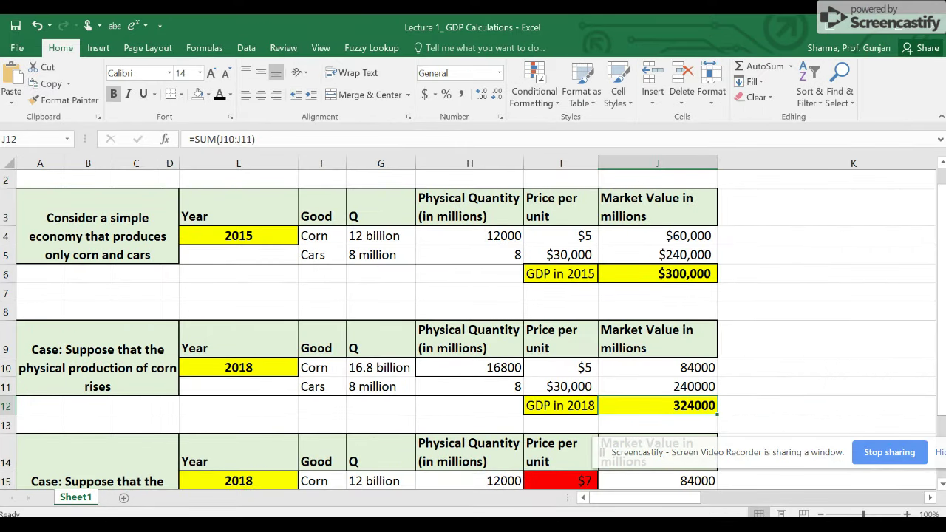
pyautogui.moveTo(693, 499); pyautogui.dragTo(739, 505)
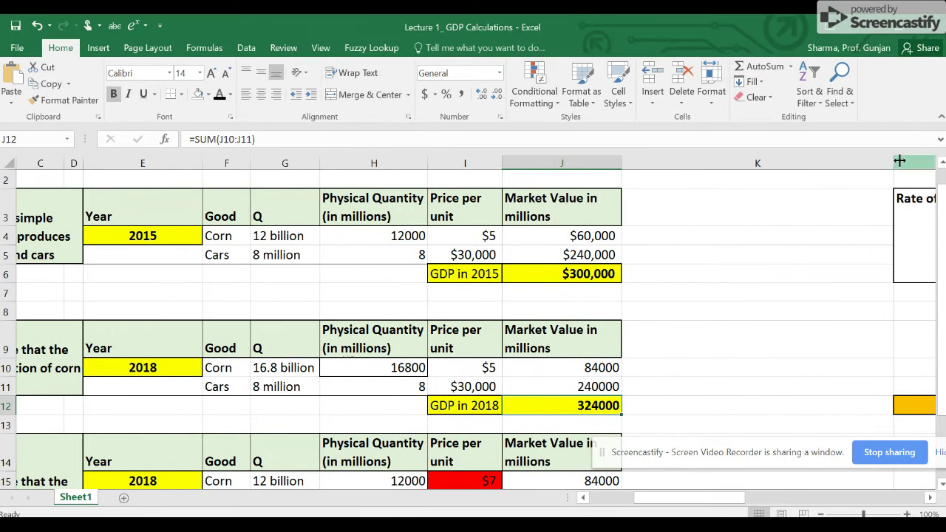
pyautogui.moveTo(893, 164); pyautogui.dragTo(655, 210)
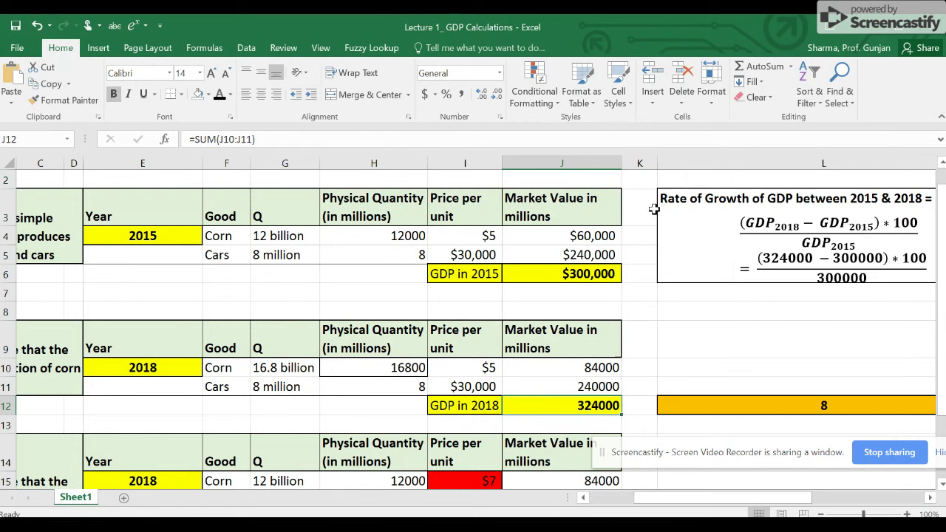
pyautogui.click(584, 498)
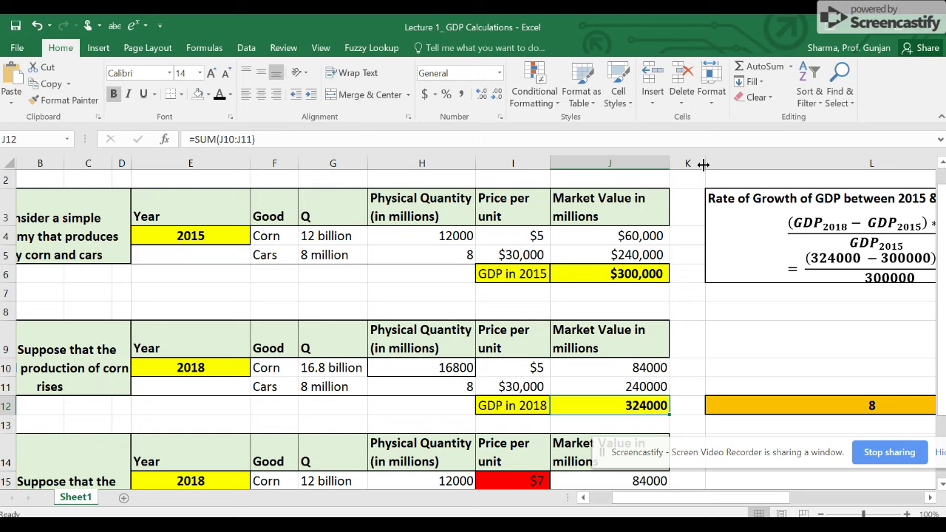
pyautogui.moveTo(704, 165); pyautogui.dragTo(698, 164)
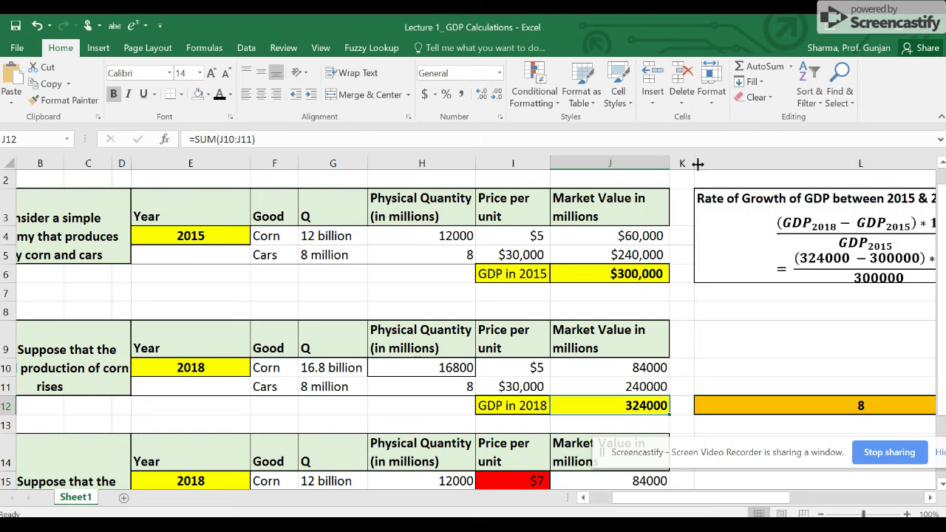
# Review the equation for GDP growth between 2015 and 2018 and inspect the formula behind the rate in L12
pyautogui.click(930, 497)
pyautogui.click(930, 497)
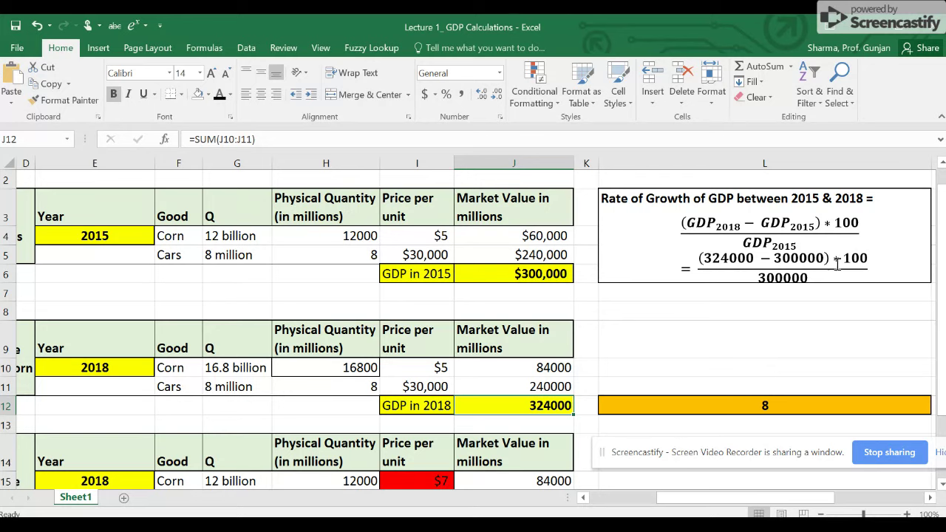
pyautogui.click(749, 401)
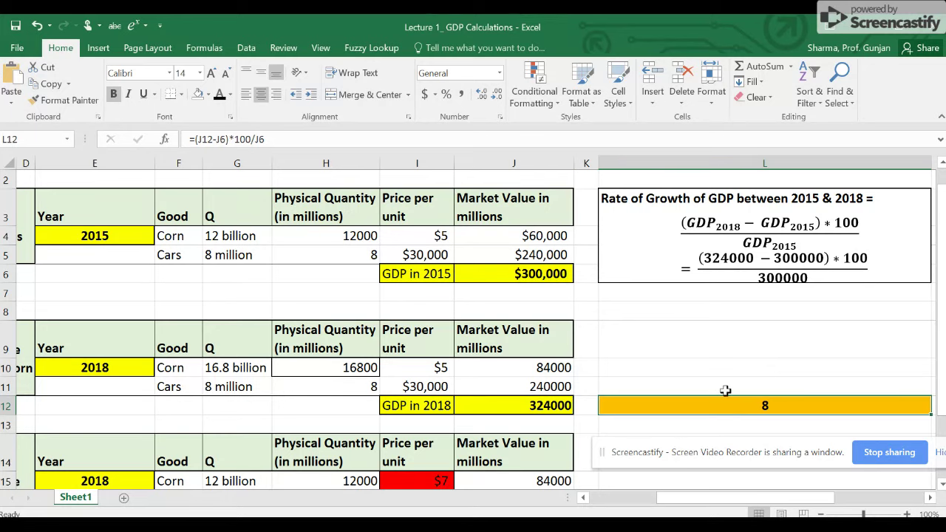
# Compare corn and car unit prices between the 2015 table and the rising-production case, and check that case's corn quantity
pyautogui.click(584, 499)
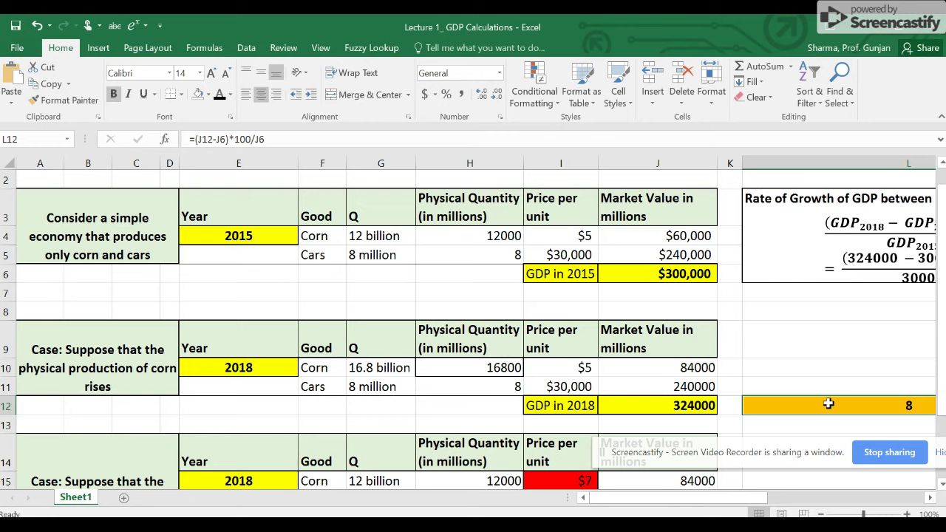
pyautogui.click(580, 238)
pyautogui.click(560, 370)
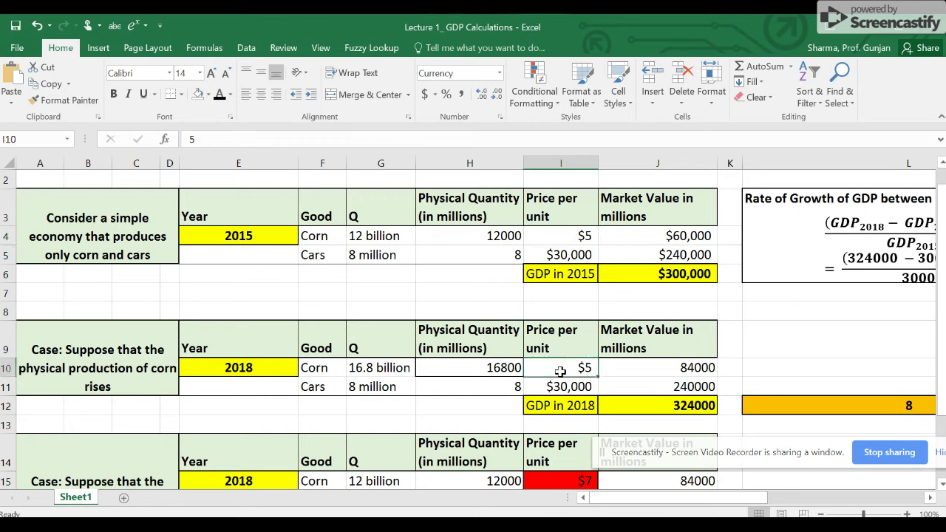
pyautogui.click(571, 255)
pyautogui.click(572, 371)
pyautogui.click(571, 389)
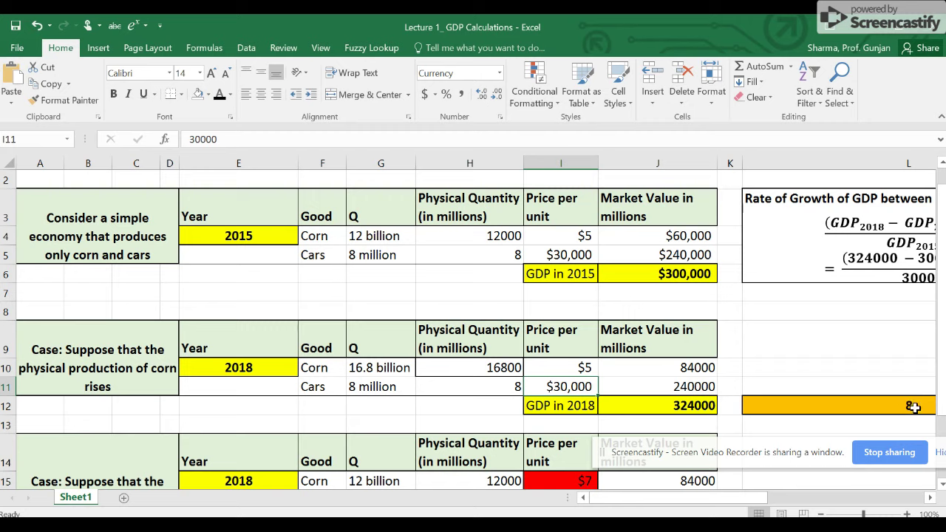
pyautogui.click(381, 367)
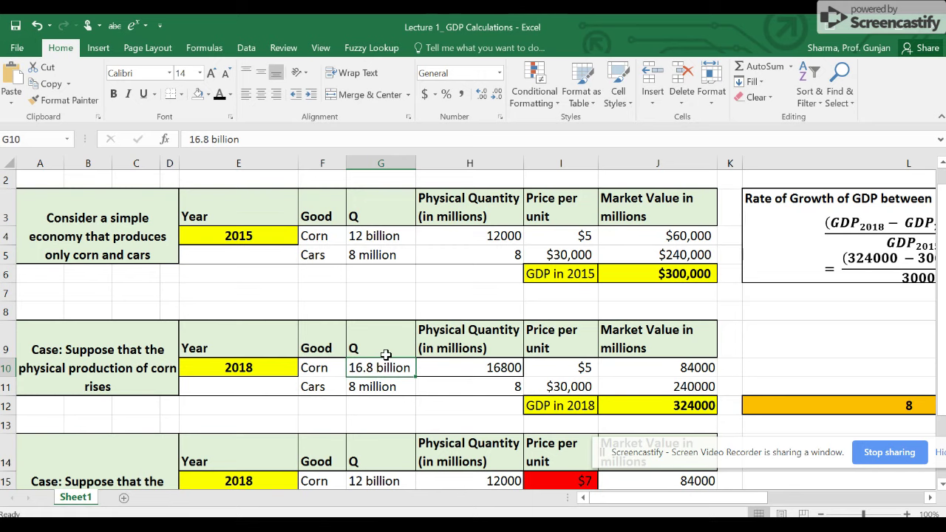
# Check the quantities and corn price in the rising-price case, and compare that price with the 2015 corn price
pyautogui.scroll(-1, 405, 361)
pyautogui.scroll(-2, 405, 362)
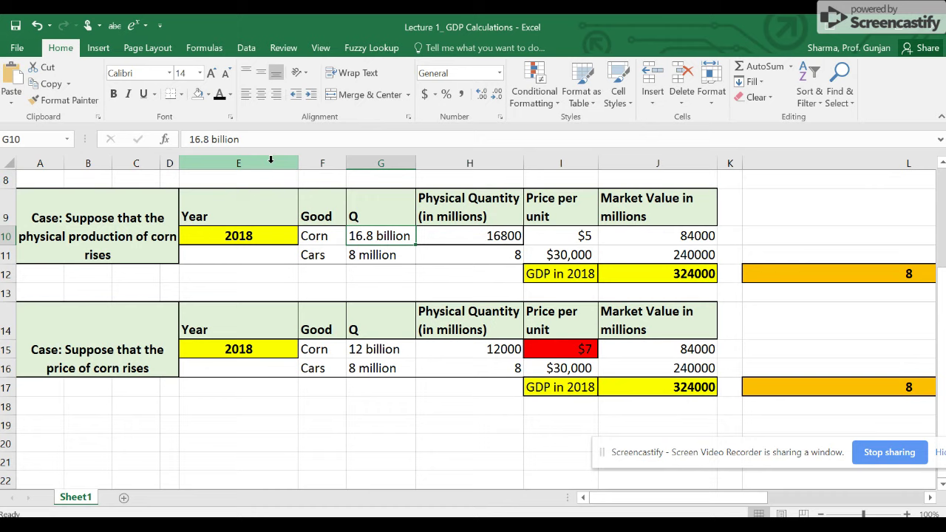
pyautogui.click(388, 350)
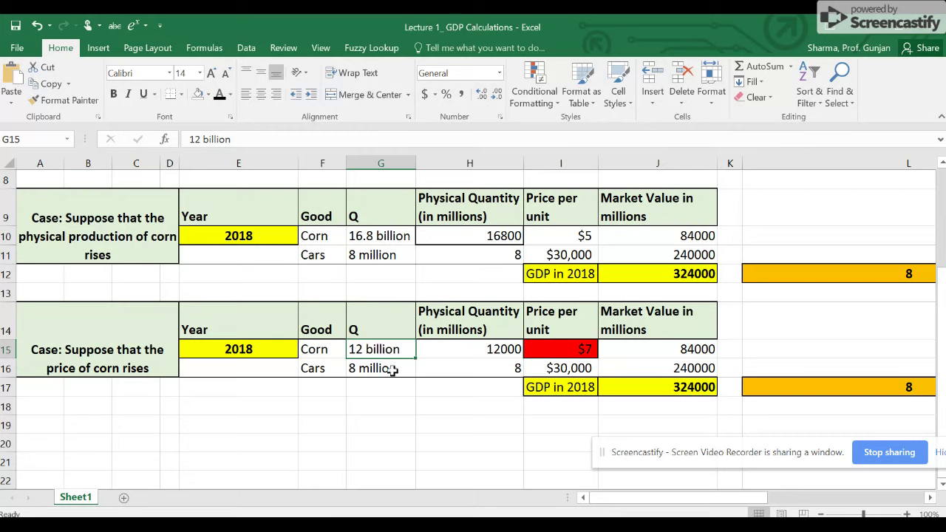
pyautogui.click(394, 370)
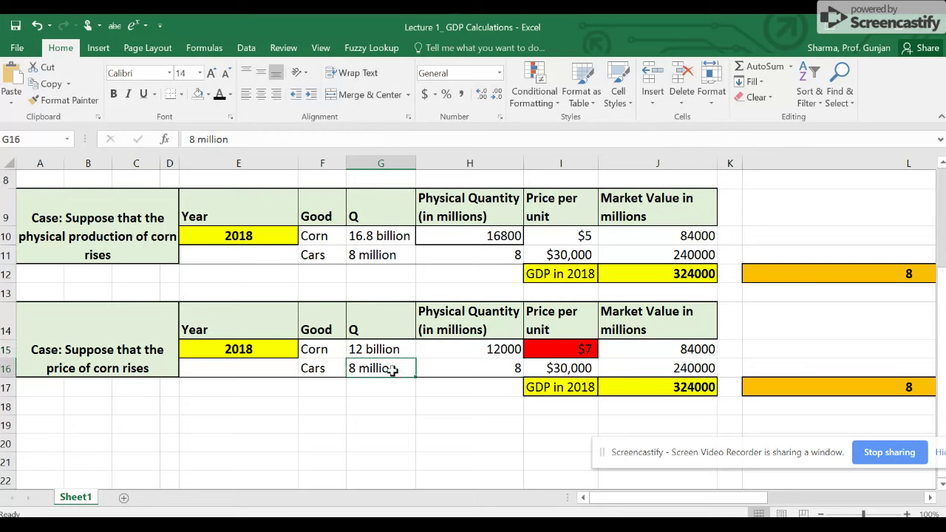
pyautogui.click(591, 348)
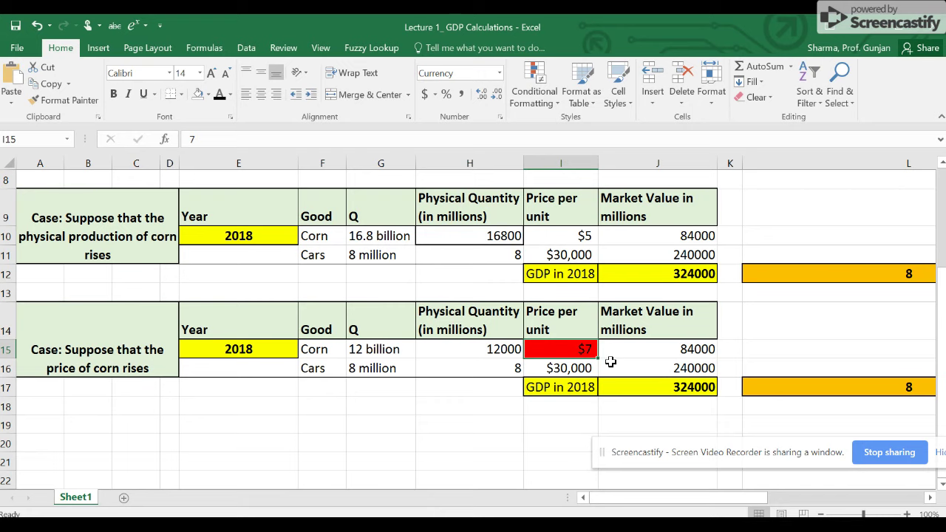
pyautogui.scroll(2, 615, 362)
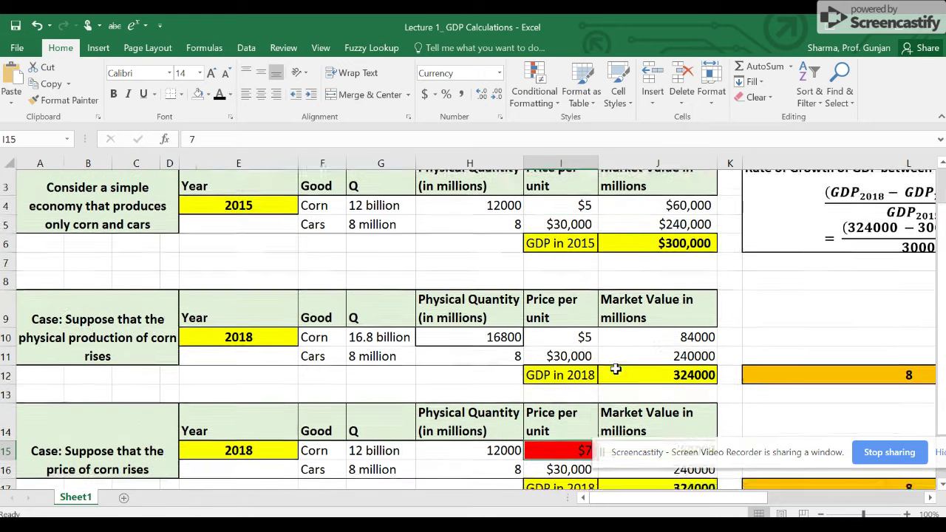
pyautogui.scroll(-1, 624, 344)
pyautogui.keyDown('ctrl'); pyautogui.scroll(-1, 625, 344); pyautogui.keyUp('ctrl')
pyautogui.scroll(2, 625, 345)
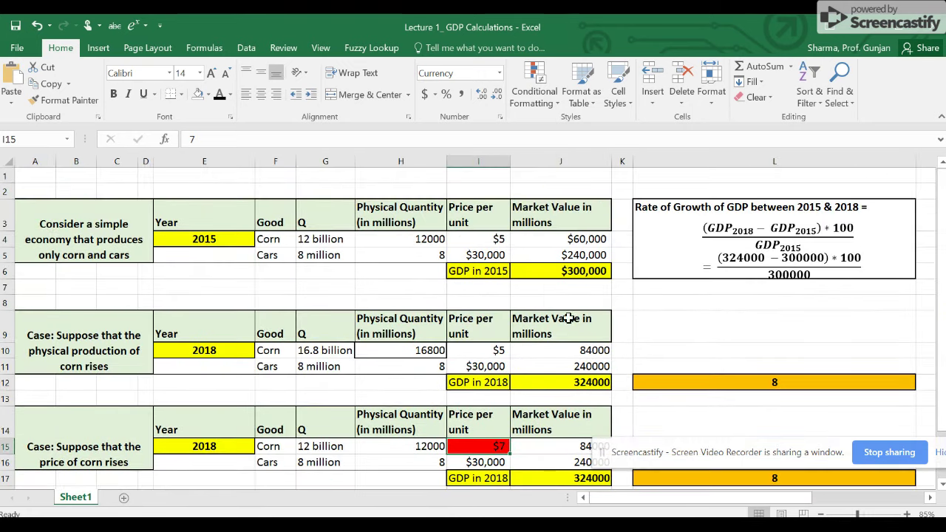
pyautogui.click(492, 240)
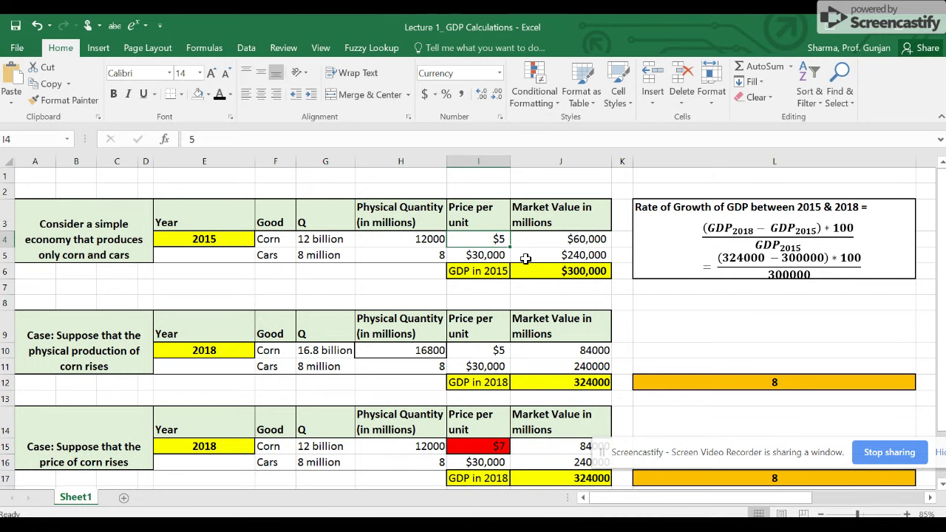
# Review the rising-price case's corn price and inspect the formulas behind its 2018 GDP in J17 and growth rate in L17
pyautogui.scroll(-1, 526, 258)
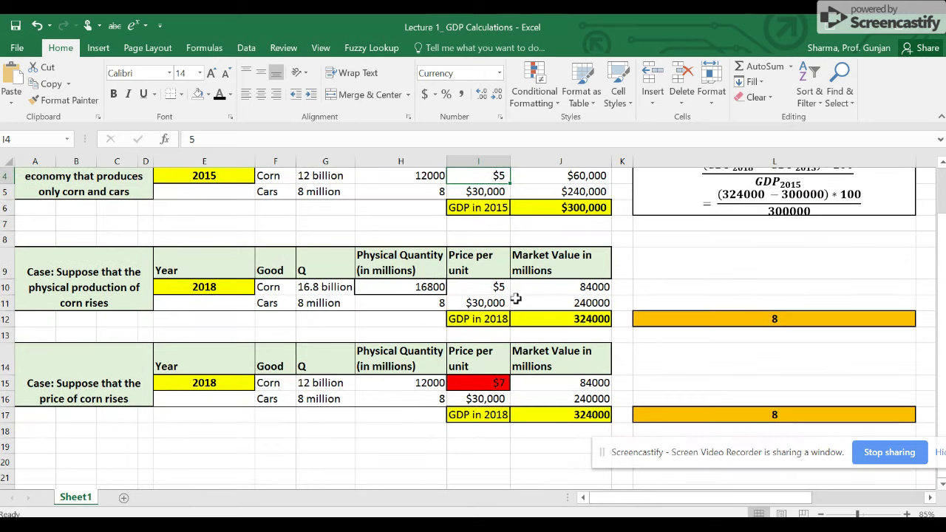
pyautogui.click(485, 382)
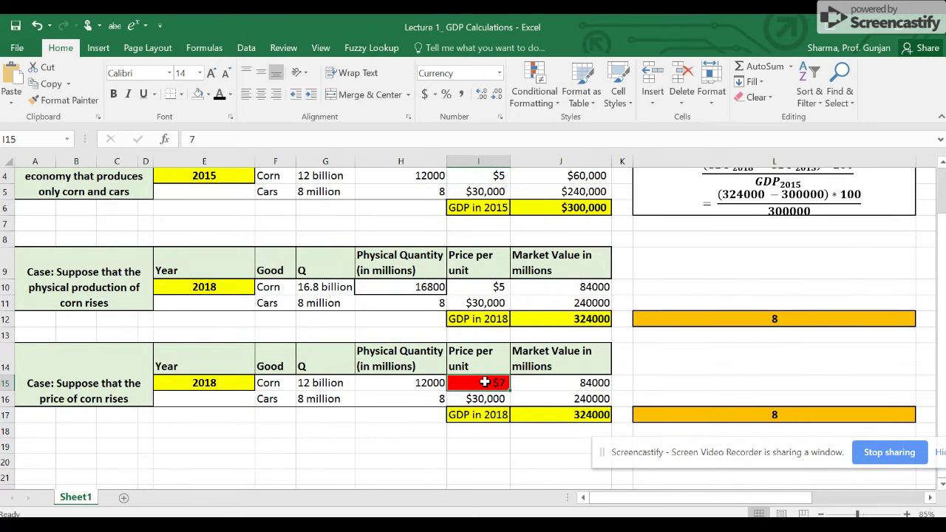
pyautogui.click(590, 415)
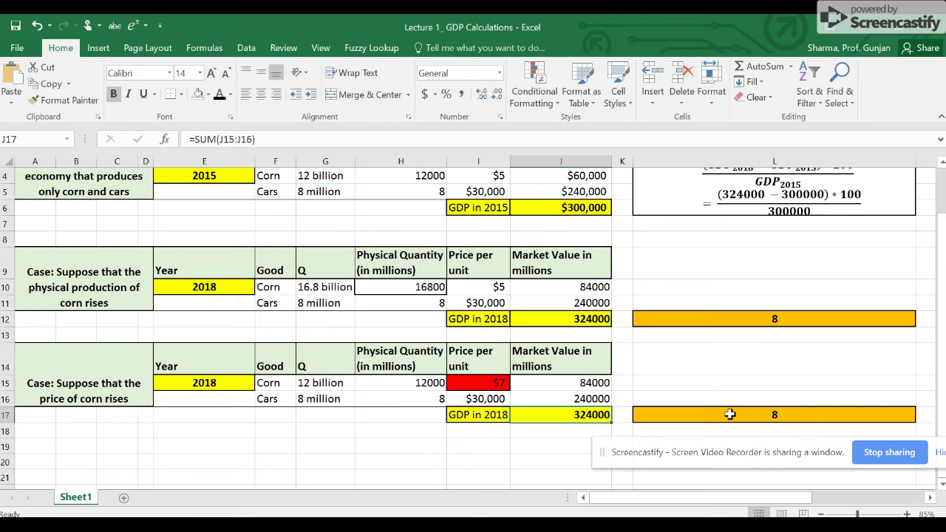
pyautogui.click(763, 415)
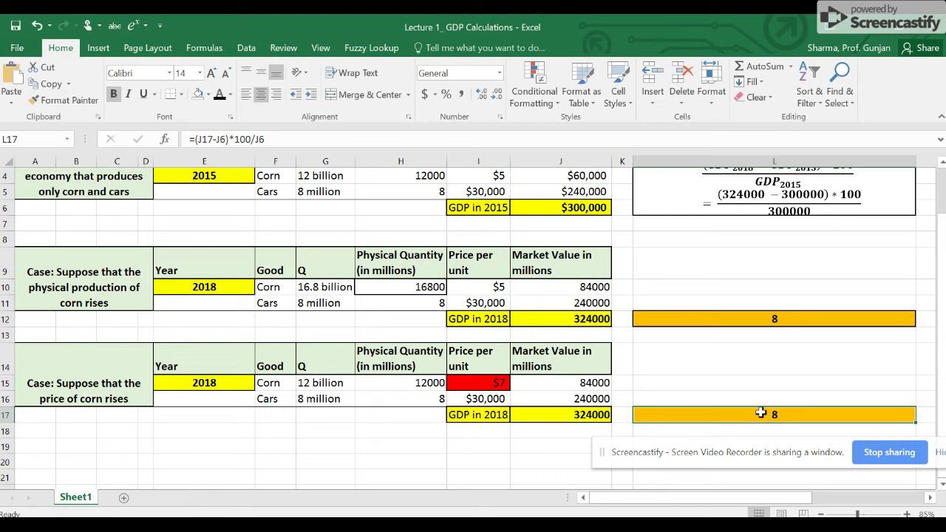
# Compare the corn unit price in the rising-price case with the one in the rising-production case
pyautogui.click(504, 383)
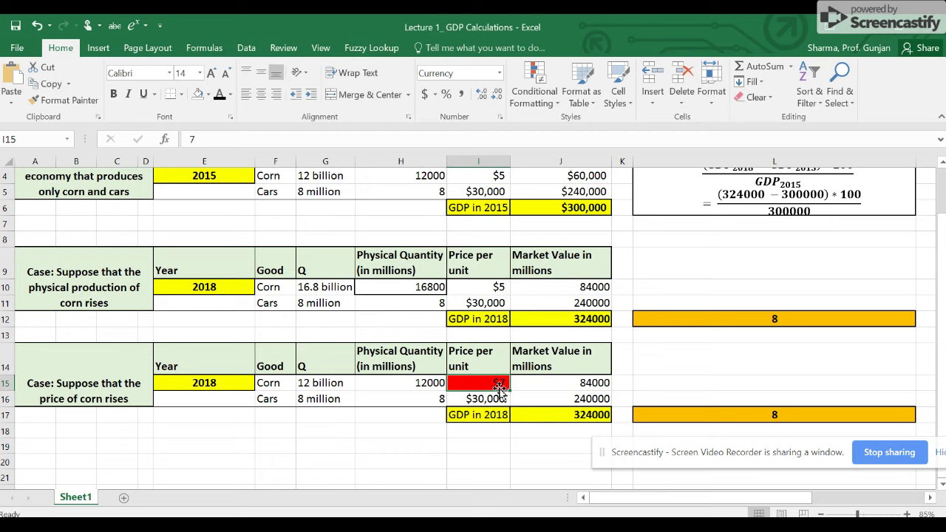
pyautogui.click(499, 288)
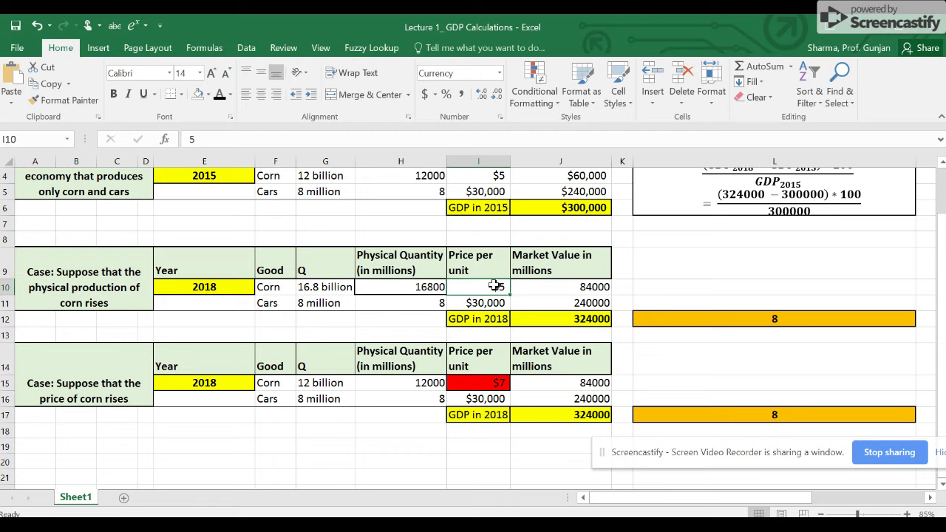
pyautogui.click(484, 385)
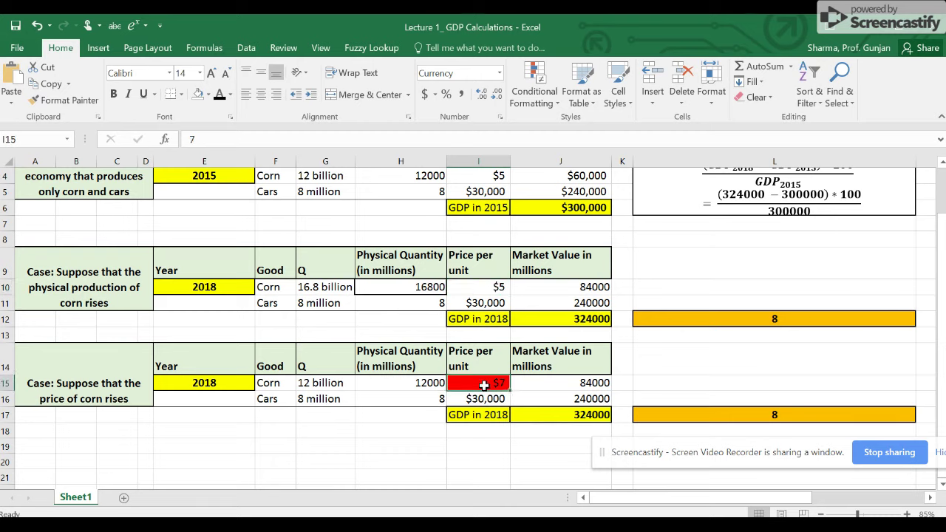
# Compare corn and car quantities between 2015 and the rising-price case, and relate that case's corn price to its growth rate in L17
pyautogui.click(338, 176)
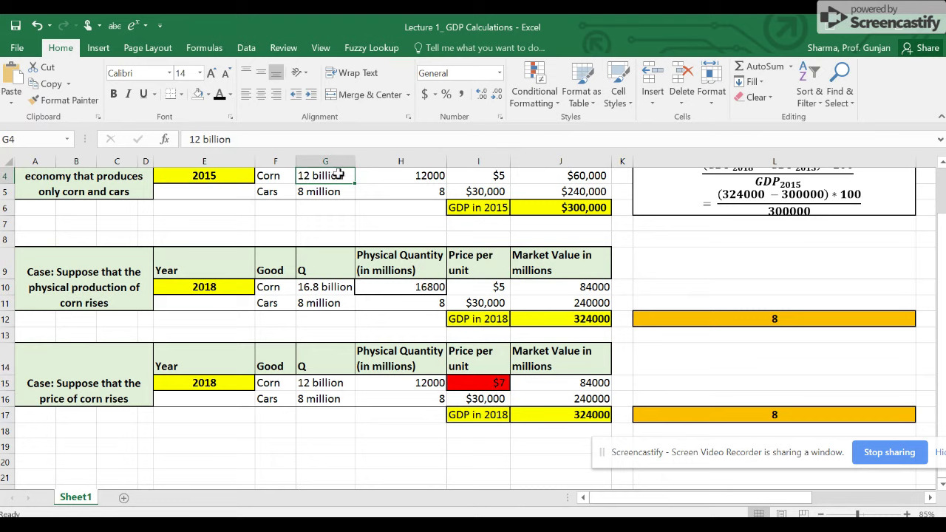
pyautogui.click(315, 381)
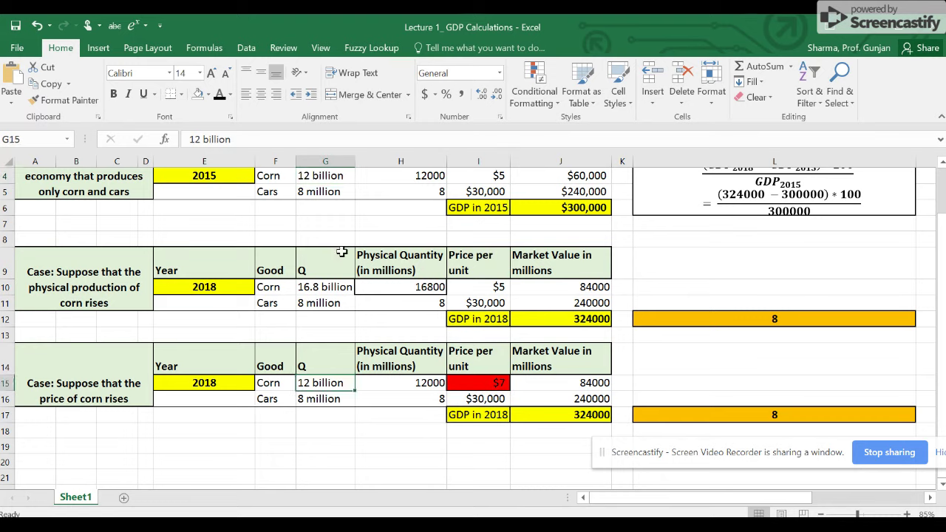
pyautogui.click(332, 191)
pyautogui.click(324, 399)
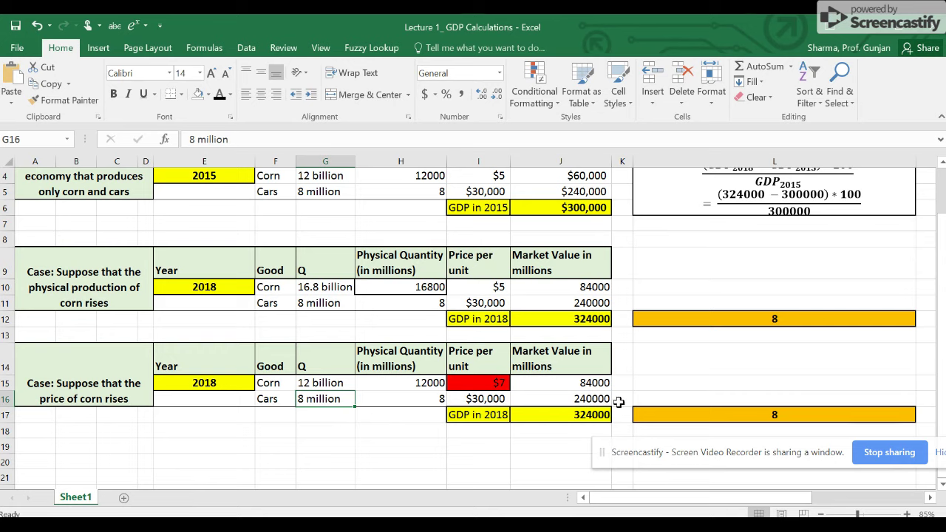
pyautogui.click(482, 382)
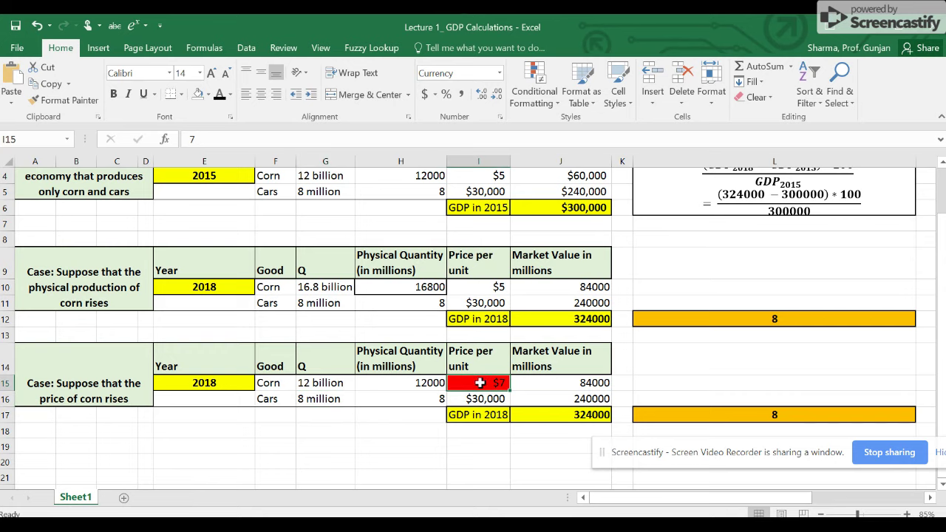
pyautogui.click(785, 415)
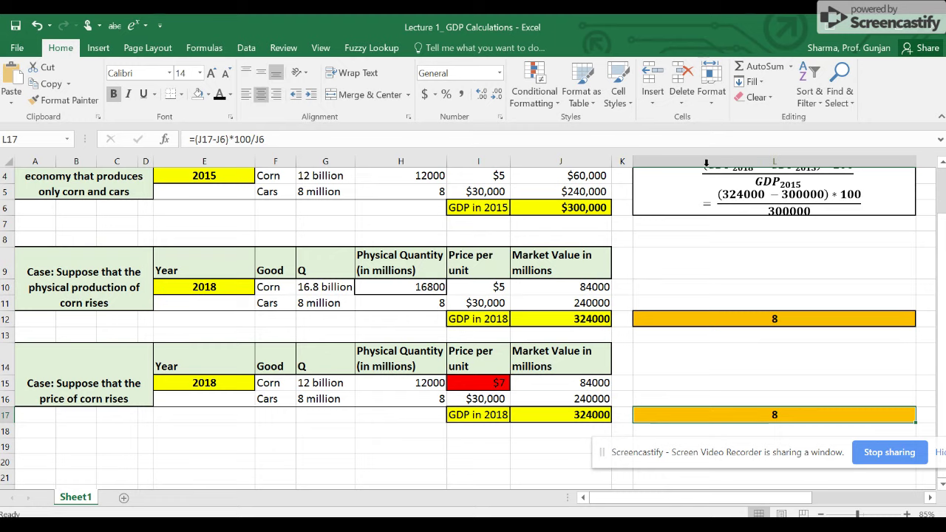
# Select the corn and car unit prices in the rising-production case, I10:I11, for comparison with the 2015 prices
pyautogui.click(488, 282)
pyautogui.moveTo(488, 283)
pyautogui.mouseDown()
pyautogui.moveTo(481, 300)
pyautogui.moveTo(490, 300)
pyautogui.mouseUp()
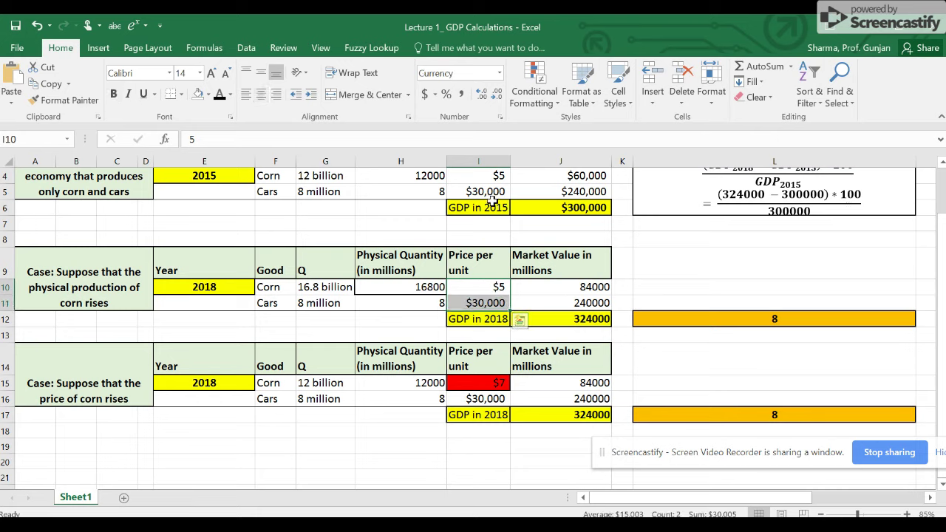